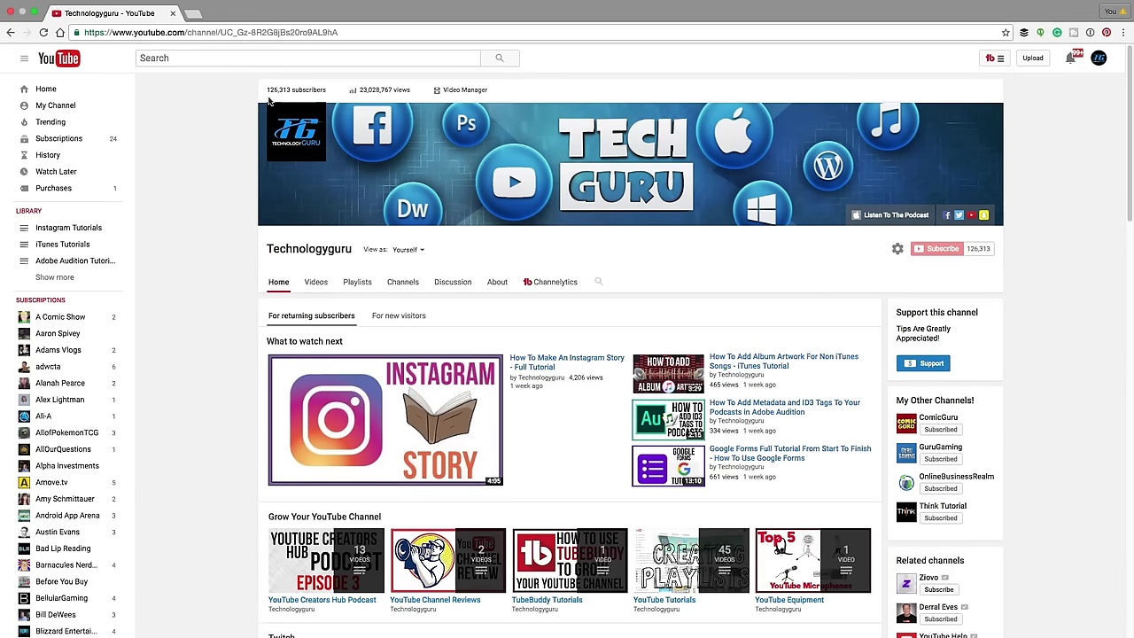
# Go to the channel's live streaming events in the video manager and start a new live event.
pyautogui.click(466, 90)
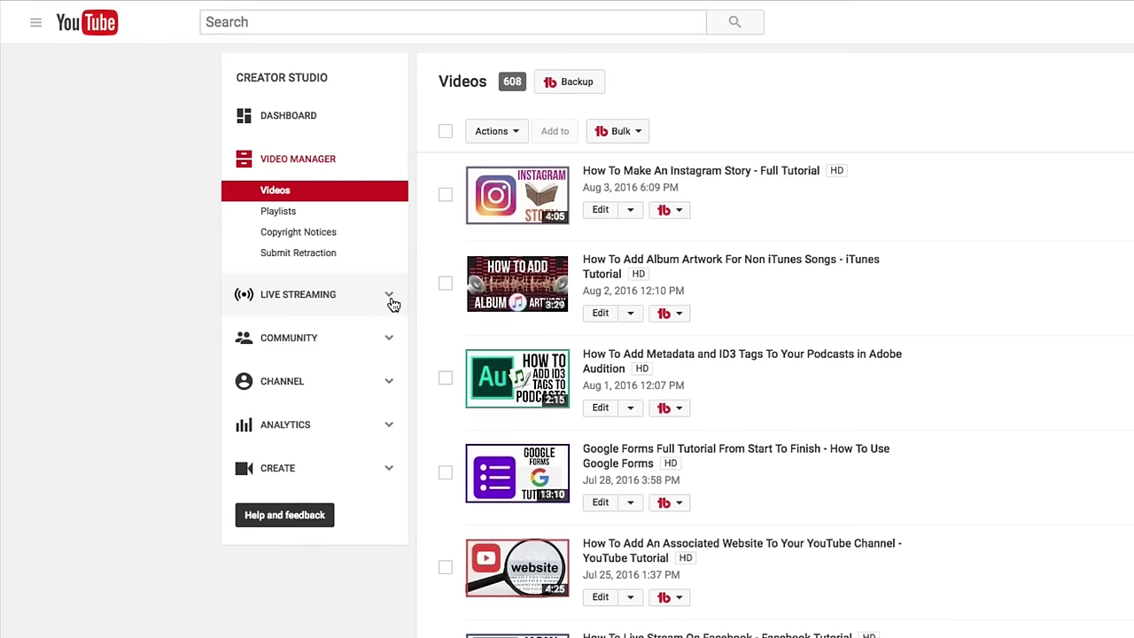
pyautogui.click(264, 295)
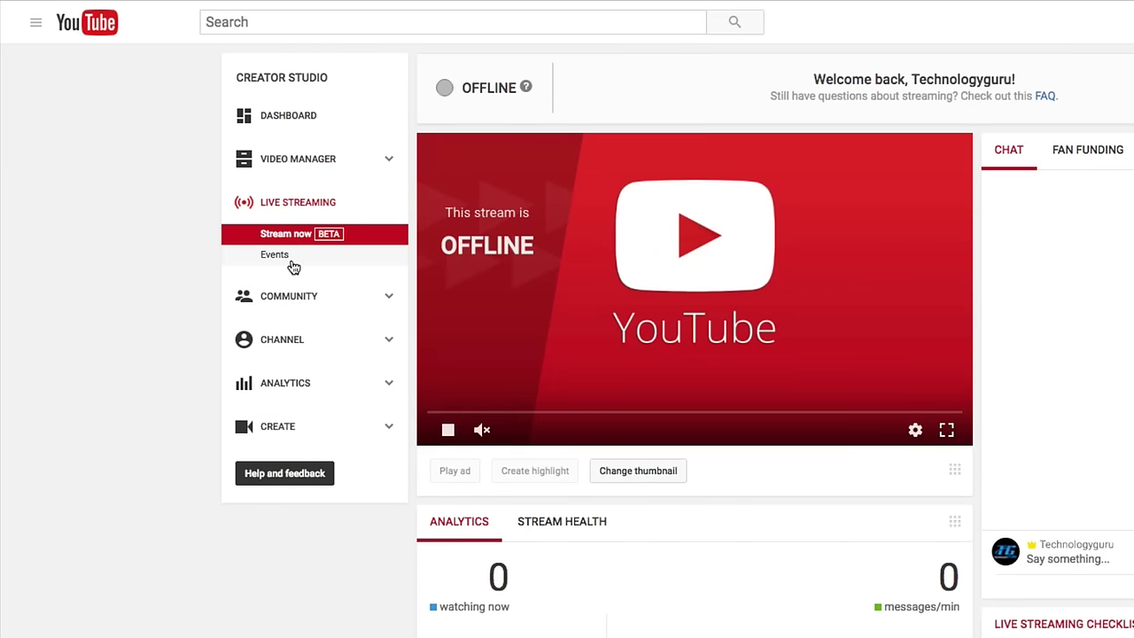
pyautogui.click(292, 264)
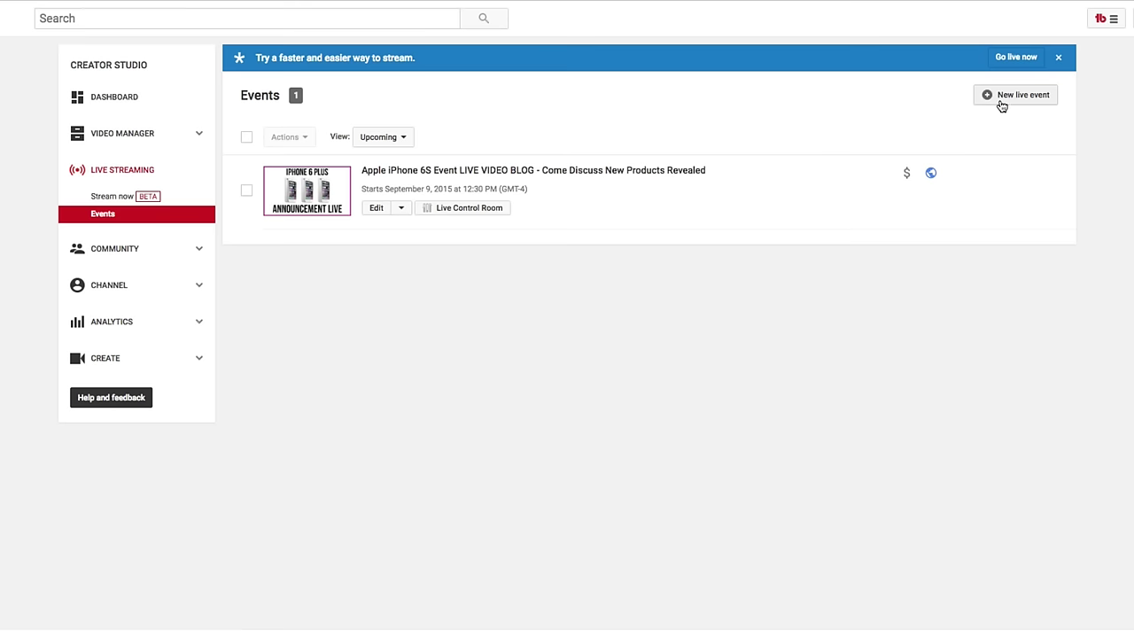
pyautogui.click(1008, 103)
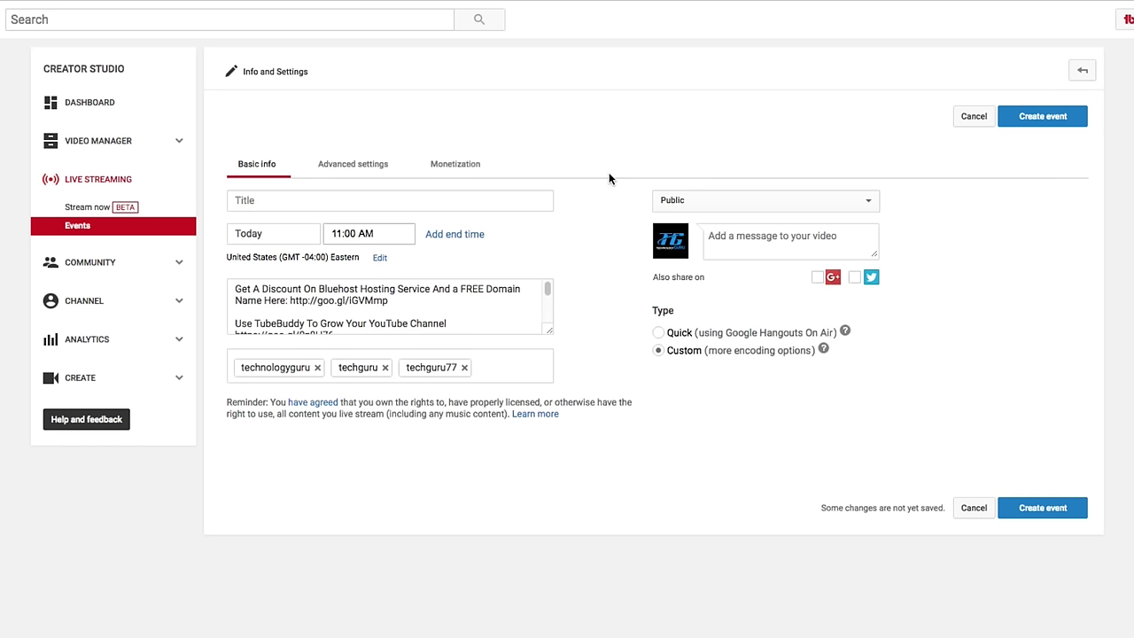
# Enter "Live Event Title" as the title of the new event.
pyautogui.click(304, 199)
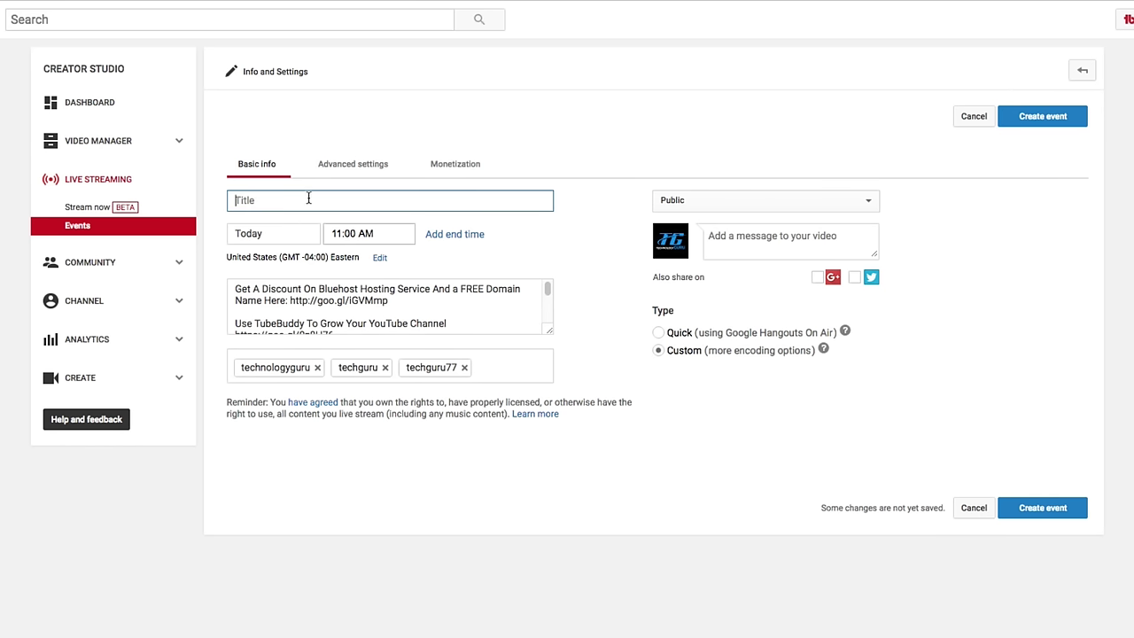
pyautogui.write('Live Eve')
pyautogui.press('BackSpace')
pyautogui.press('BackSpace')
pyautogui.write('vent ')
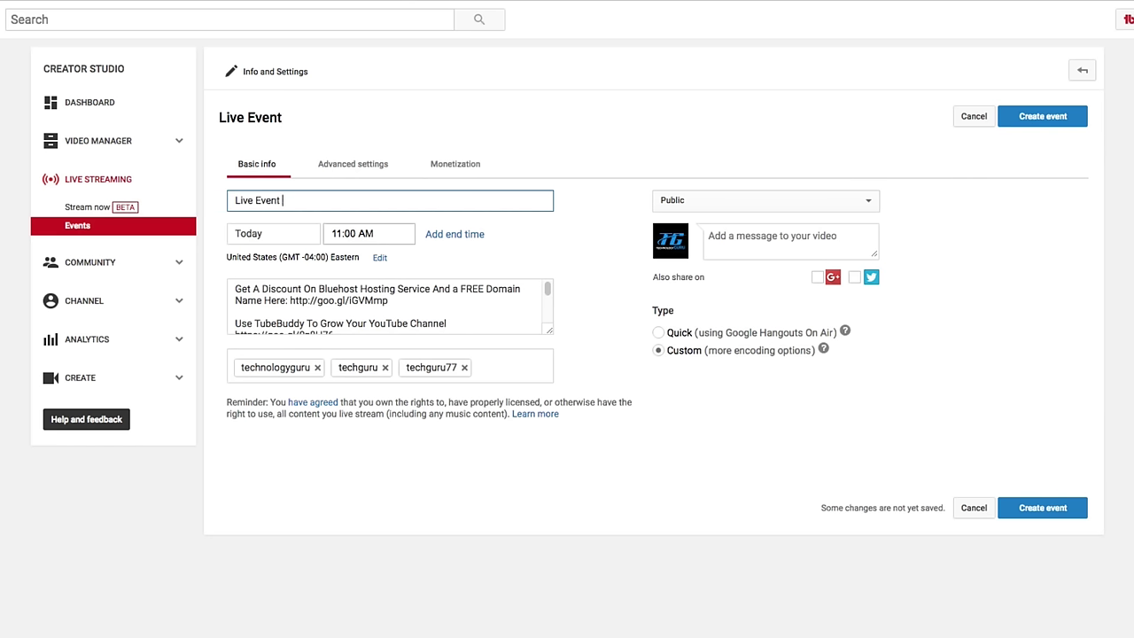
pyautogui.write('Title')
# Schedule the event to start on Aug 12, 2016 at 10:00 AM and add an end time.
pyautogui.click(294, 236)
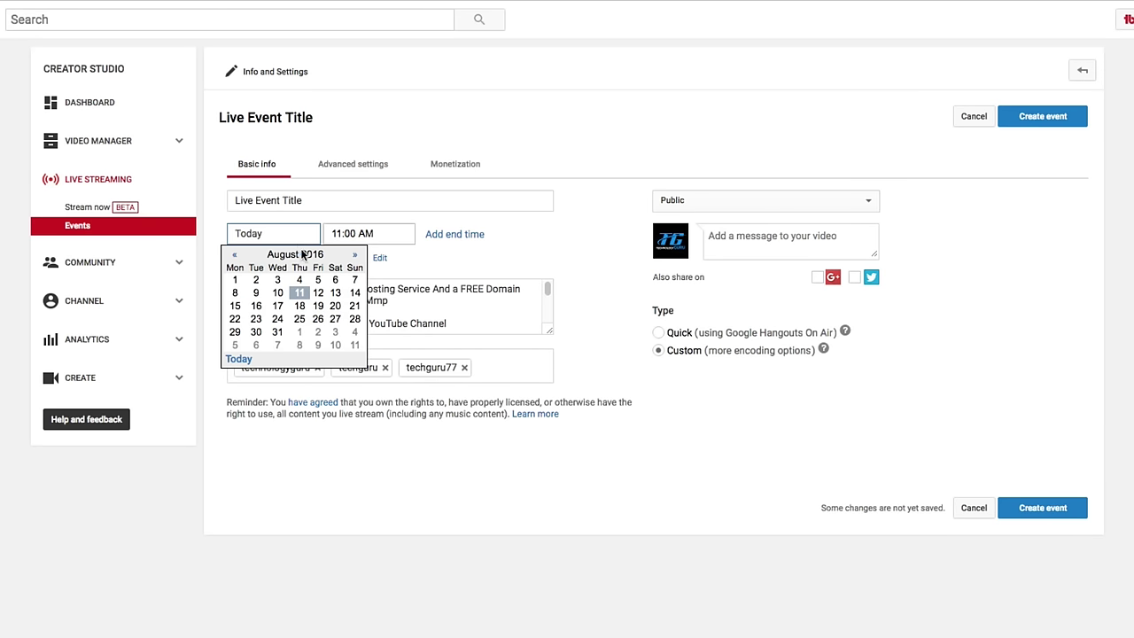
pyautogui.click(318, 292)
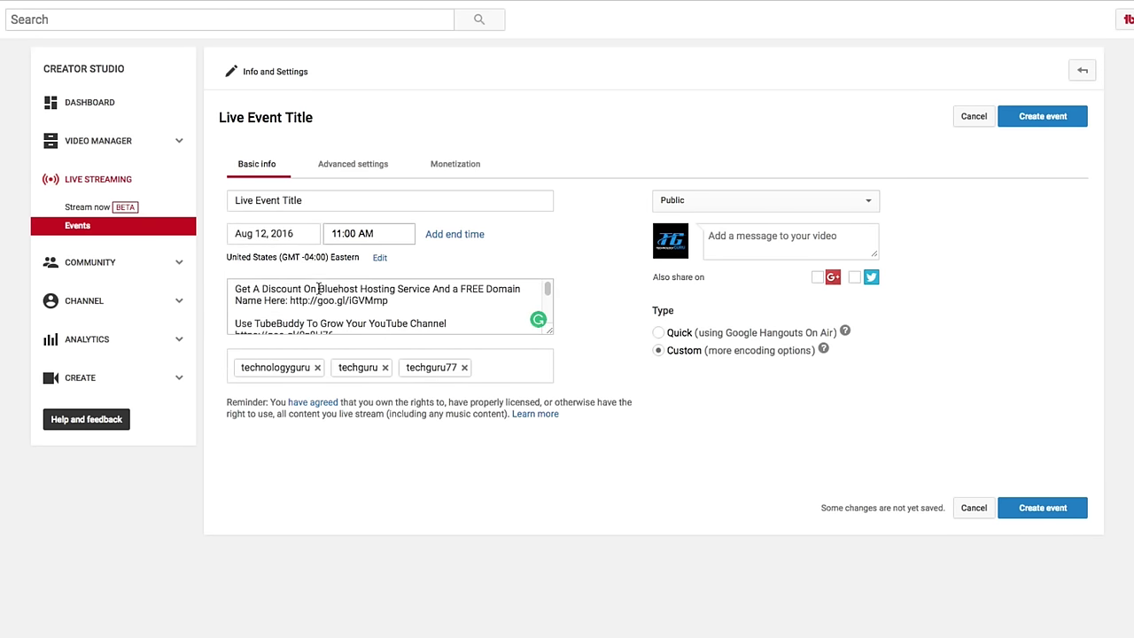
pyautogui.click(353, 233)
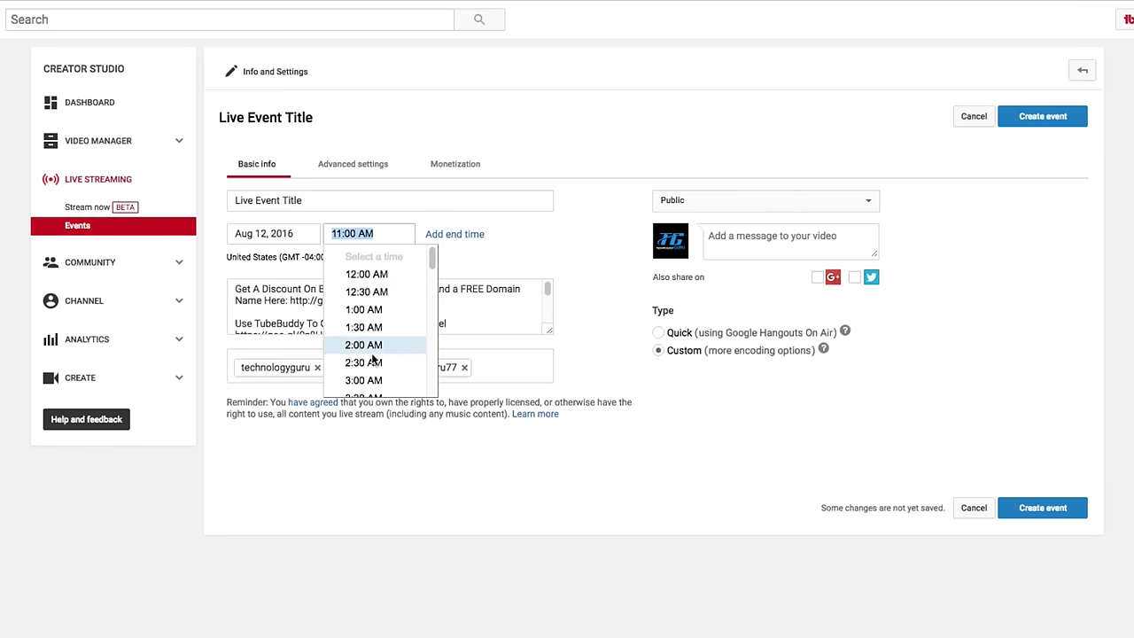
pyautogui.scroll(-4, 368, 355)
pyautogui.scroll(-1, 373, 361)
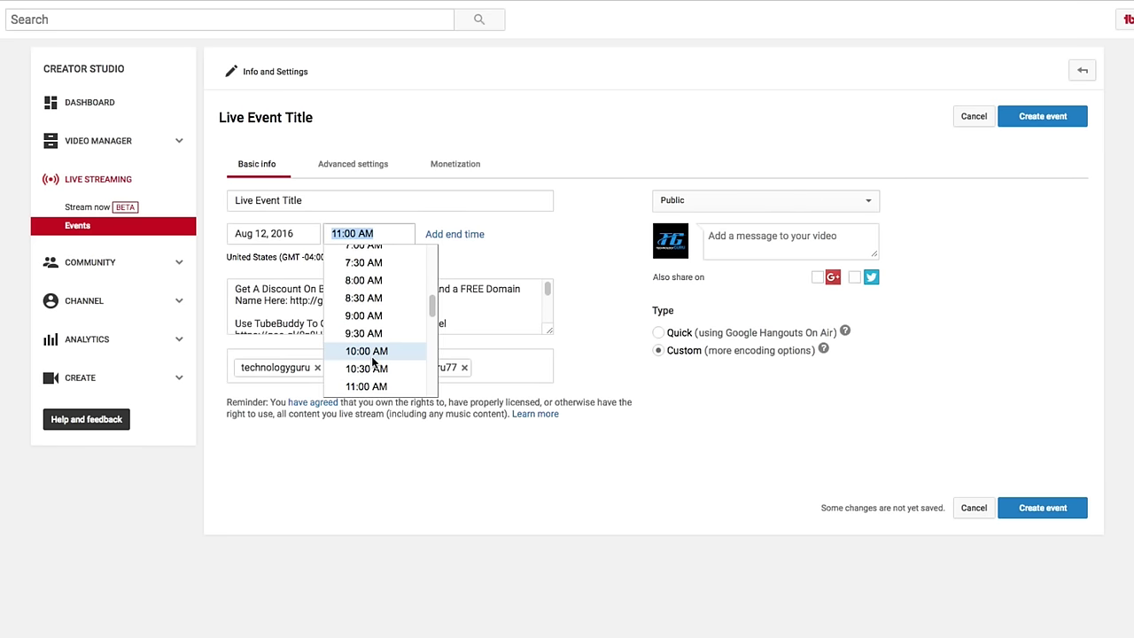
pyautogui.click(372, 355)
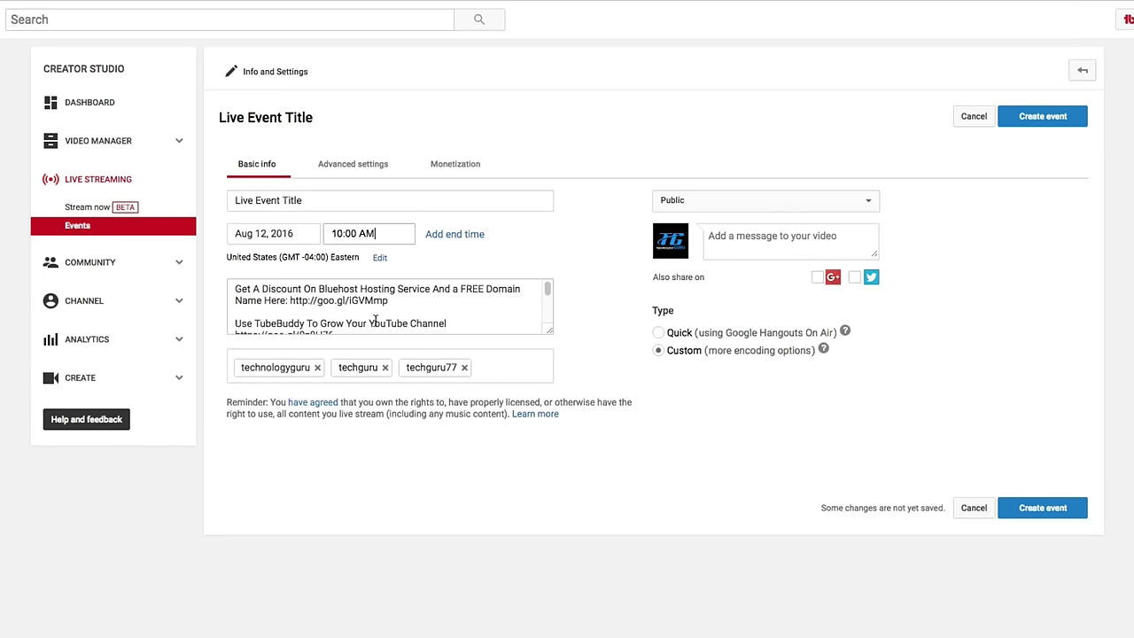
pyautogui.click(446, 237)
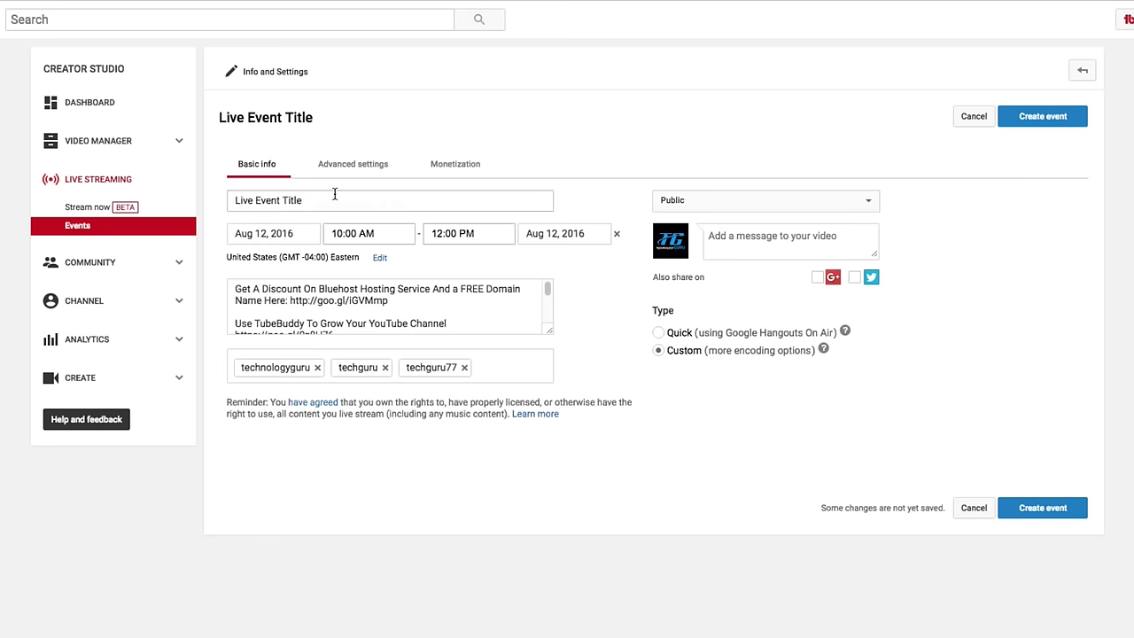
# Review the event's description and tags, the Quick and Custom event types, and the privacy options.
pyautogui.click(291, 300)
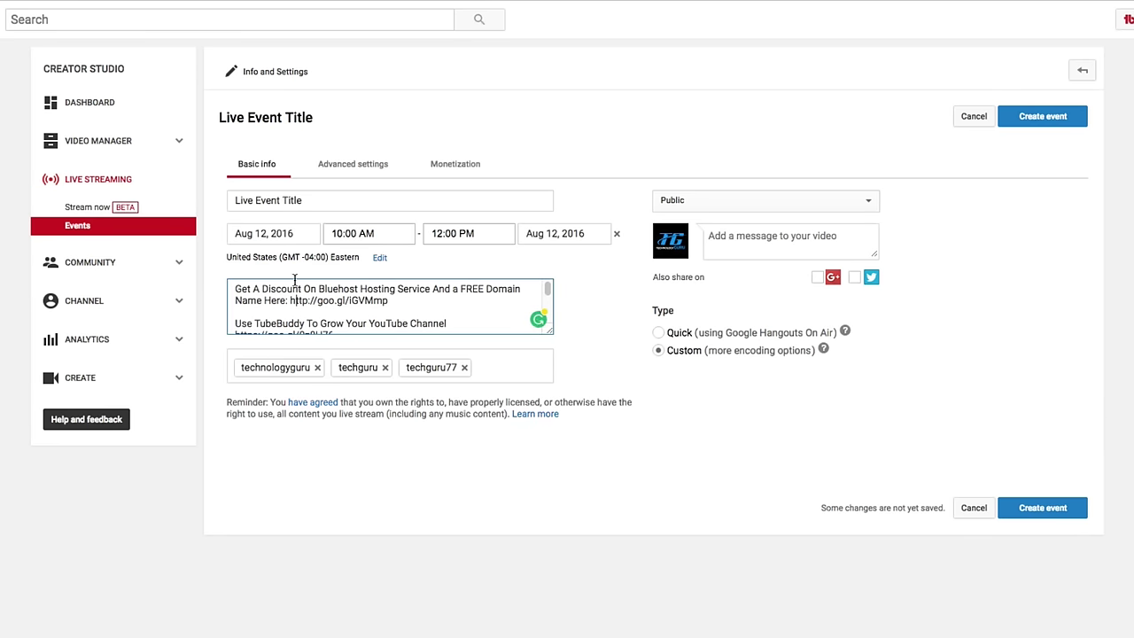
pyautogui.click(506, 373)
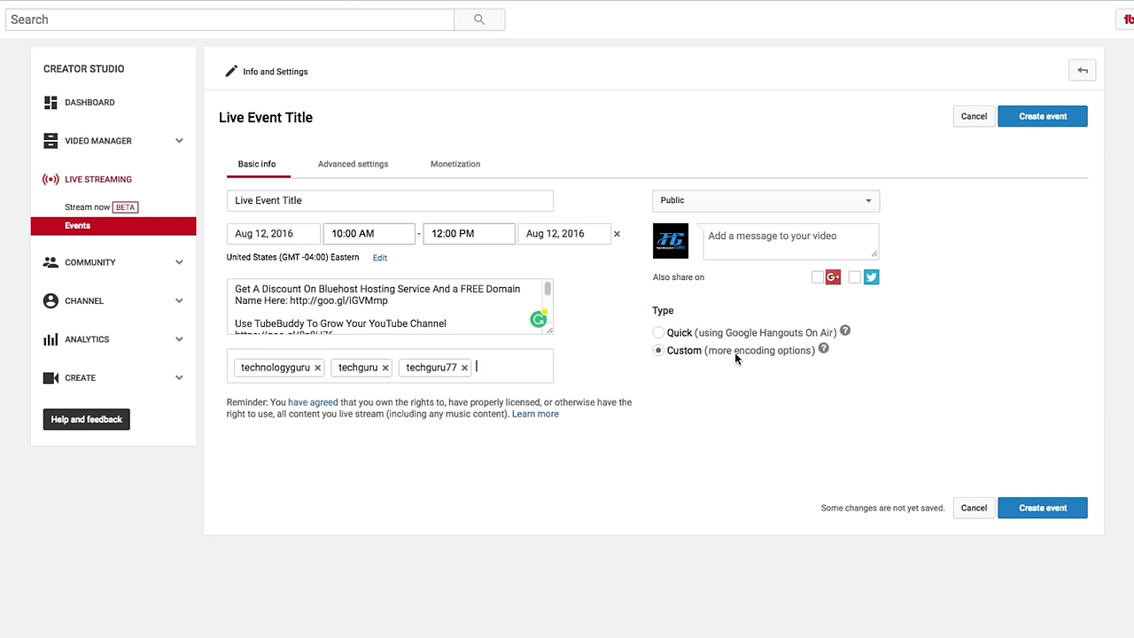
pyautogui.click(658, 332)
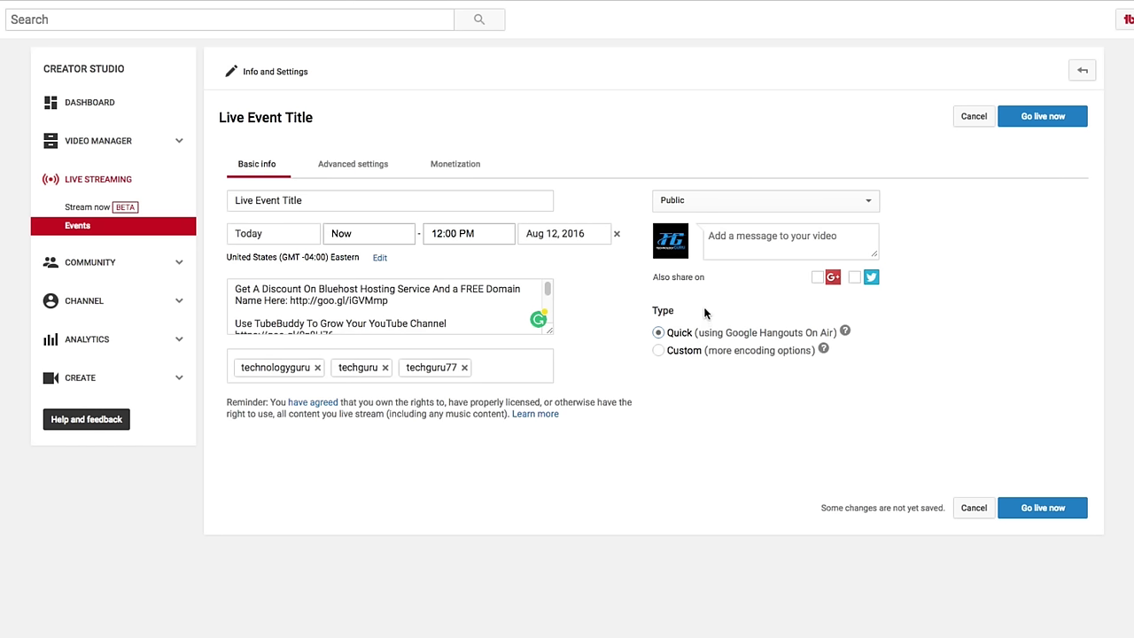
pyautogui.click(659, 351)
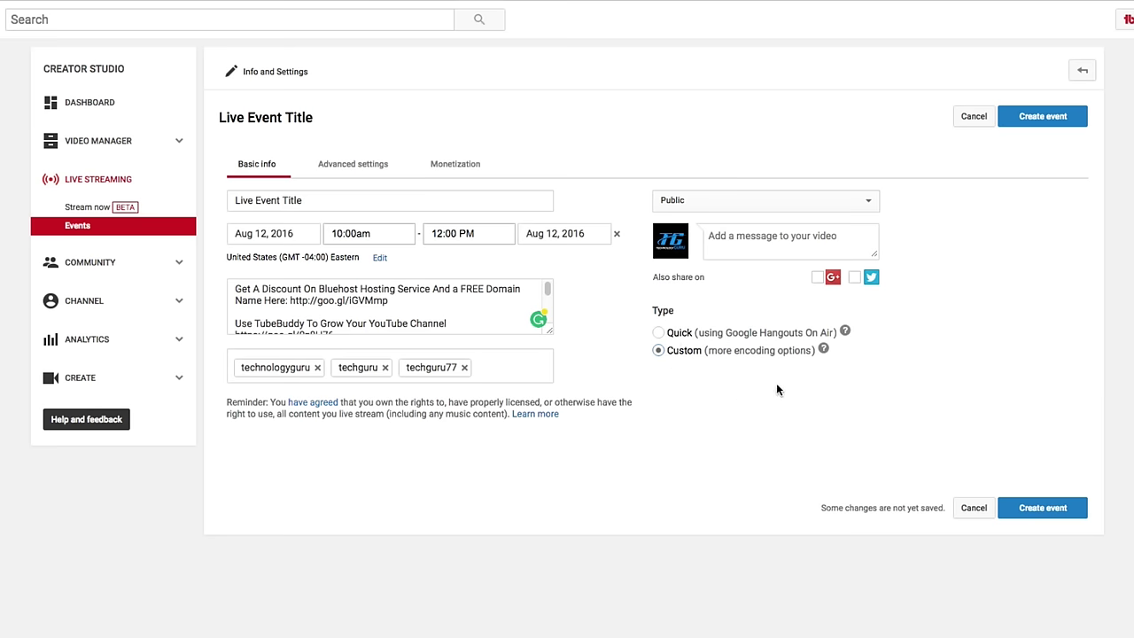
pyautogui.rightClick(701, 312)
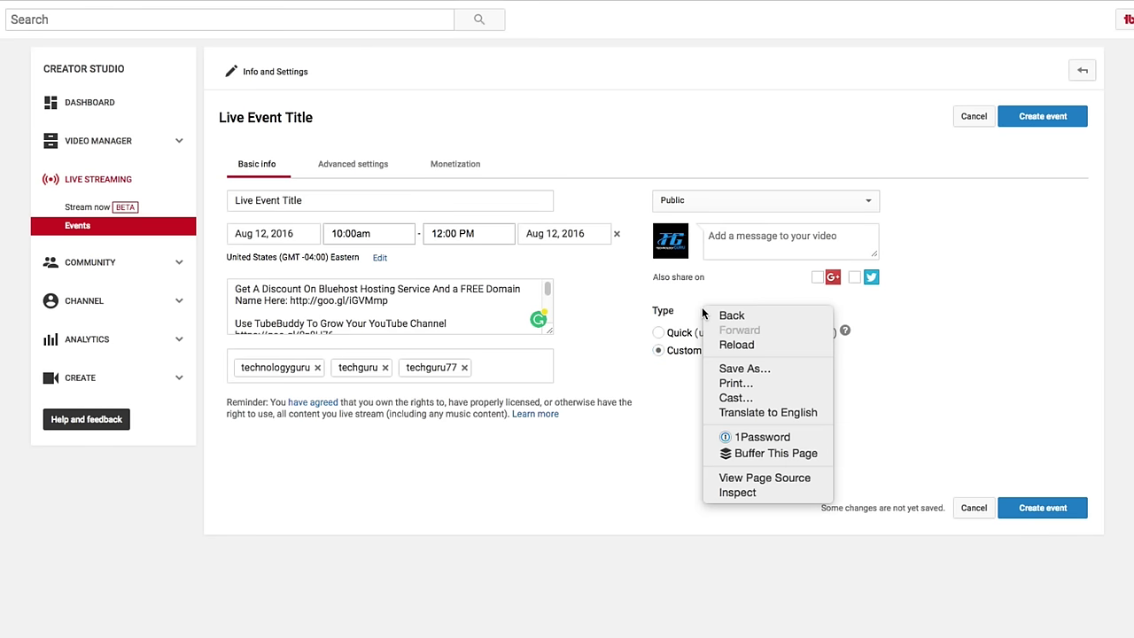
pyautogui.click(716, 288)
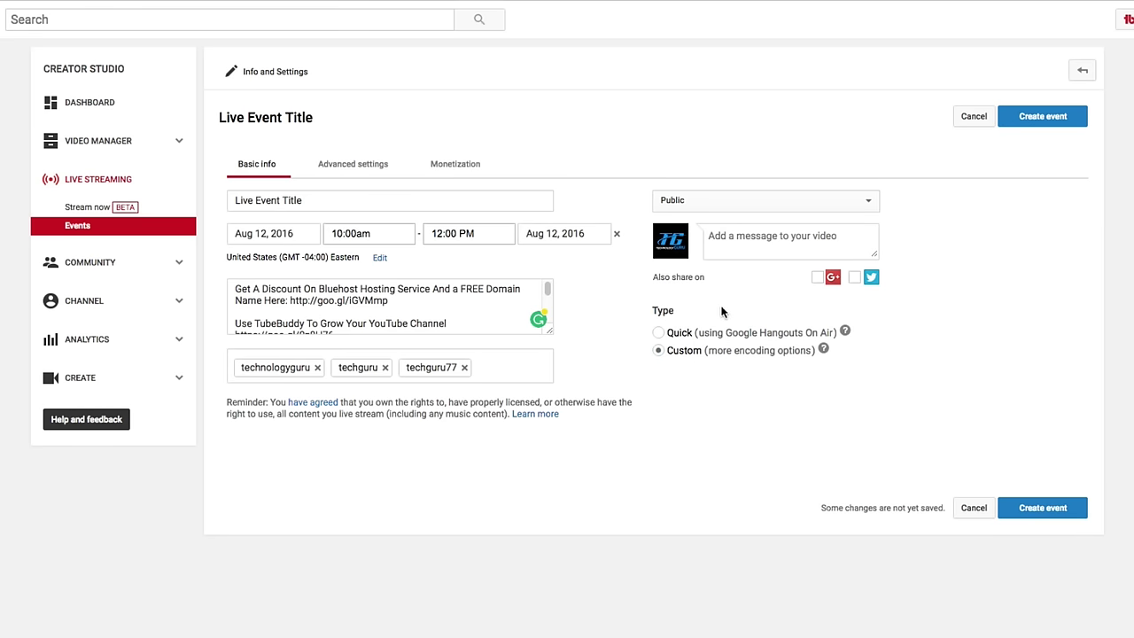
pyautogui.click(675, 201)
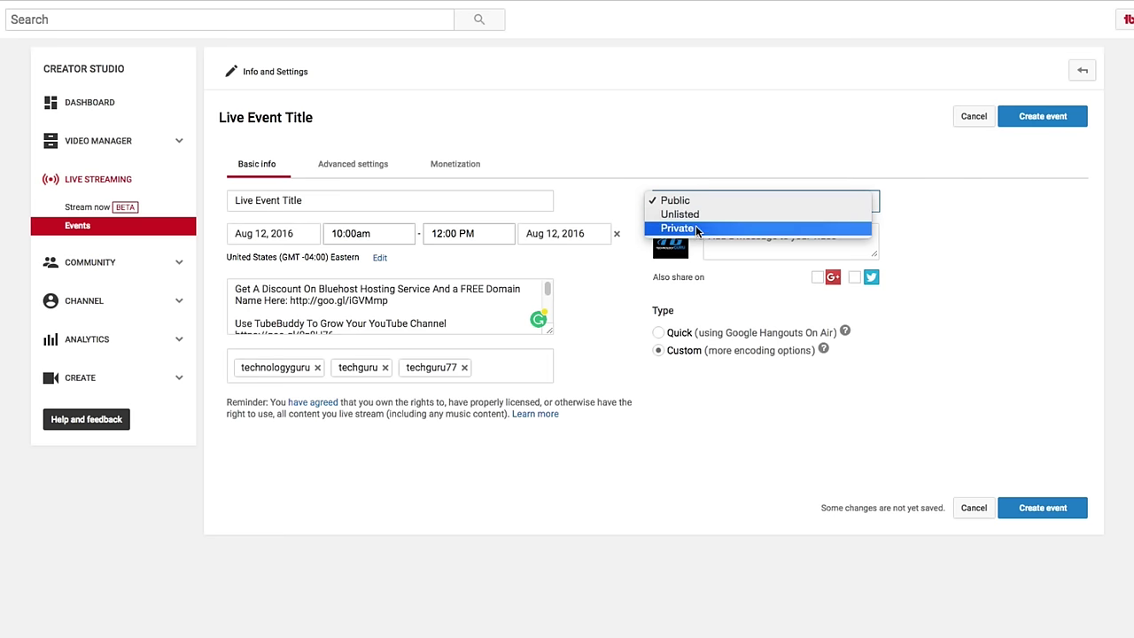
pyautogui.click(622, 208)
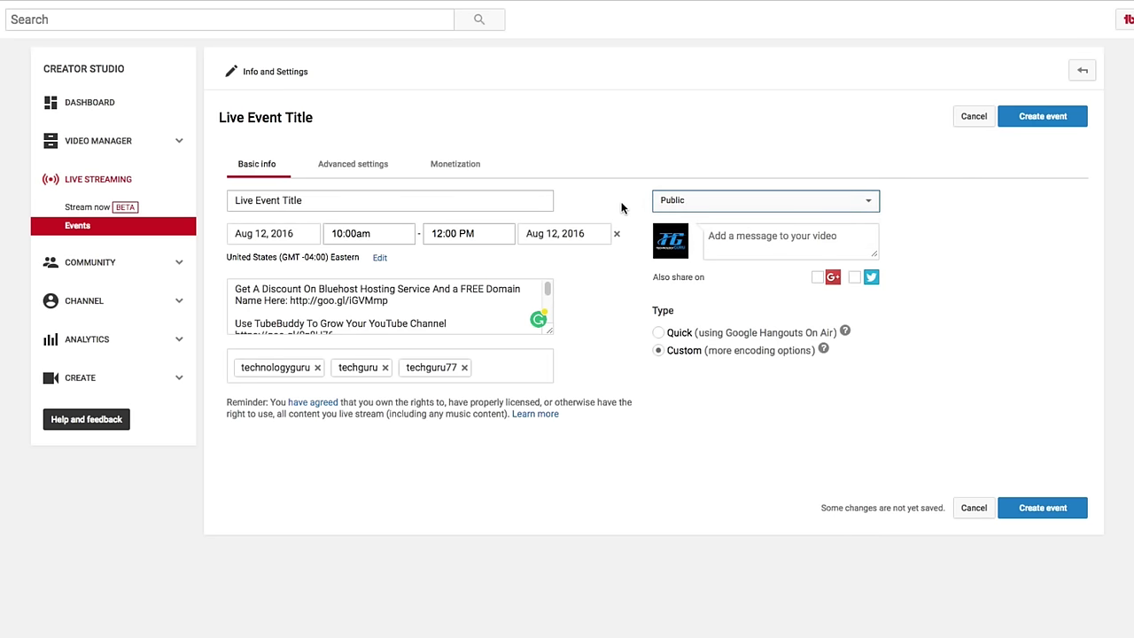
# Open the event's advanced settings and review the license and caption certification options.
pyautogui.click(367, 174)
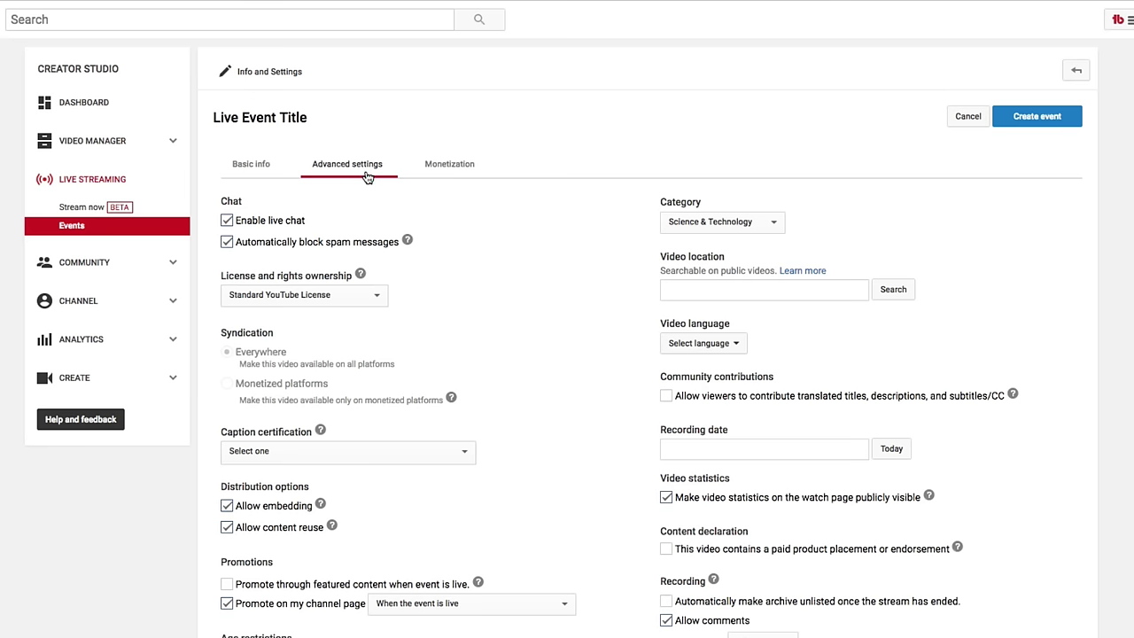
pyautogui.scroll(-1, 541, 328)
pyautogui.scroll(-1, 541, 327)
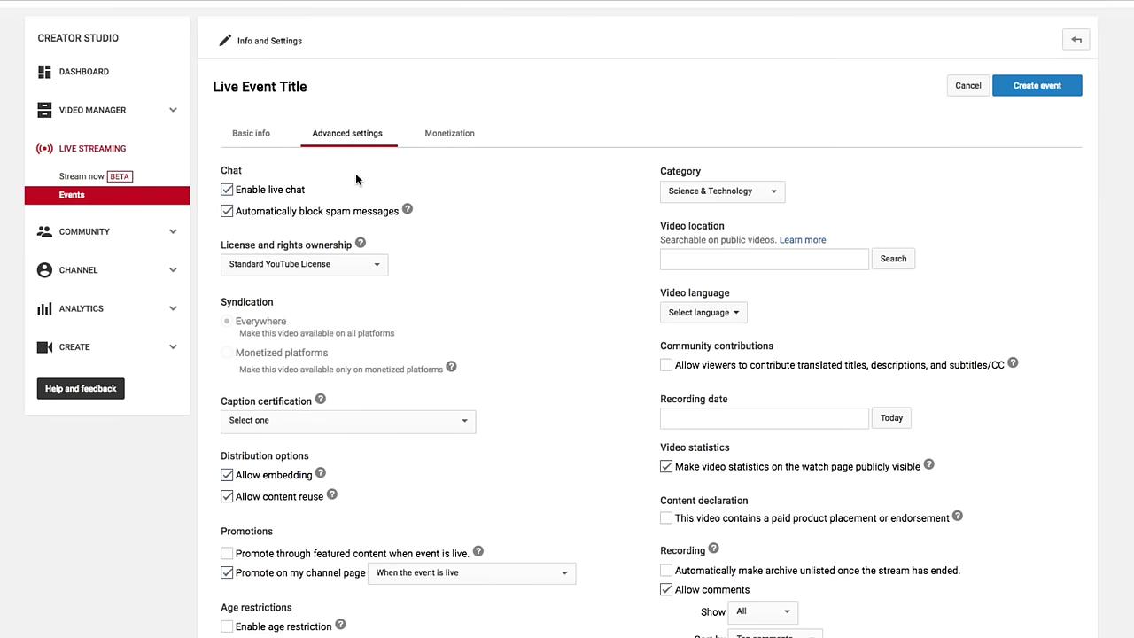
pyautogui.click(332, 264)
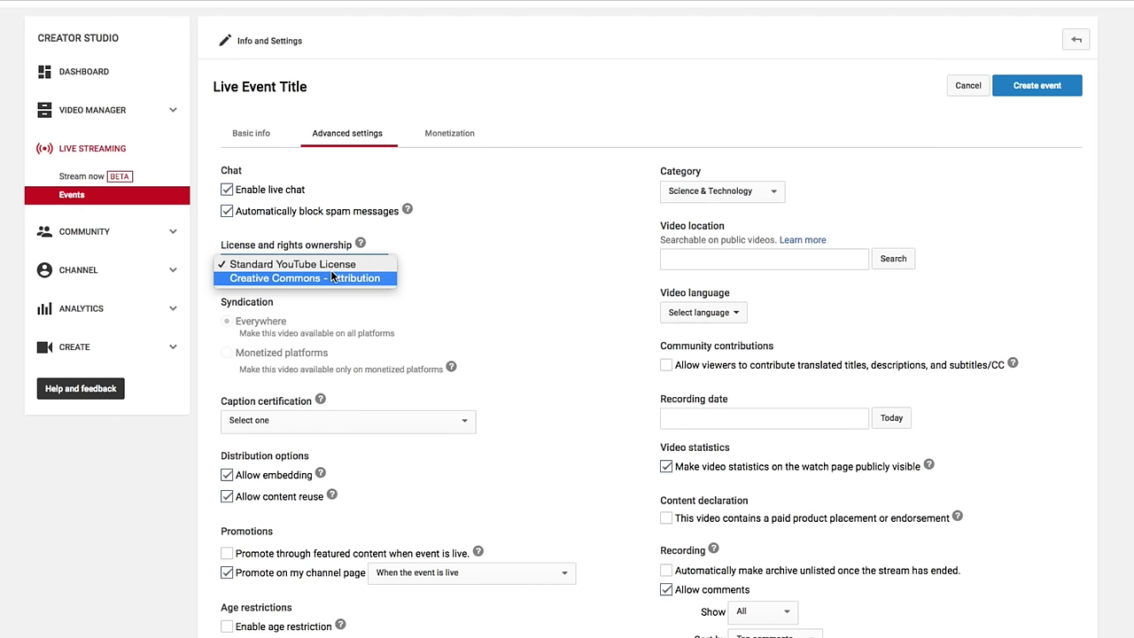
pyautogui.click(476, 280)
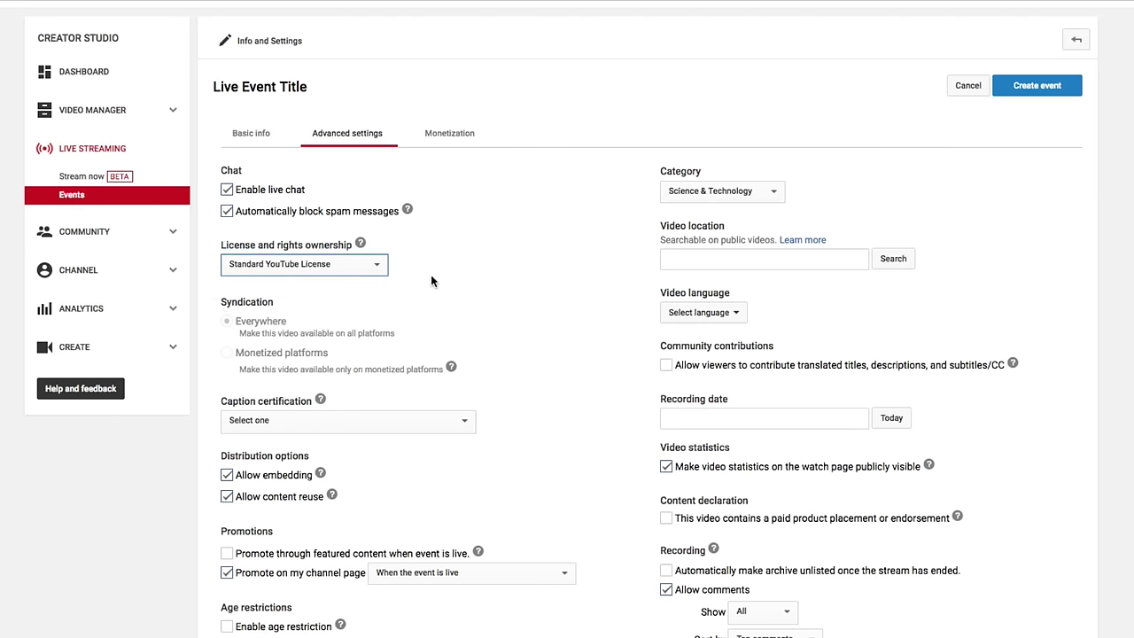
pyautogui.click(372, 269)
pyautogui.click(515, 262)
pyautogui.click(350, 421)
pyautogui.click(295, 422)
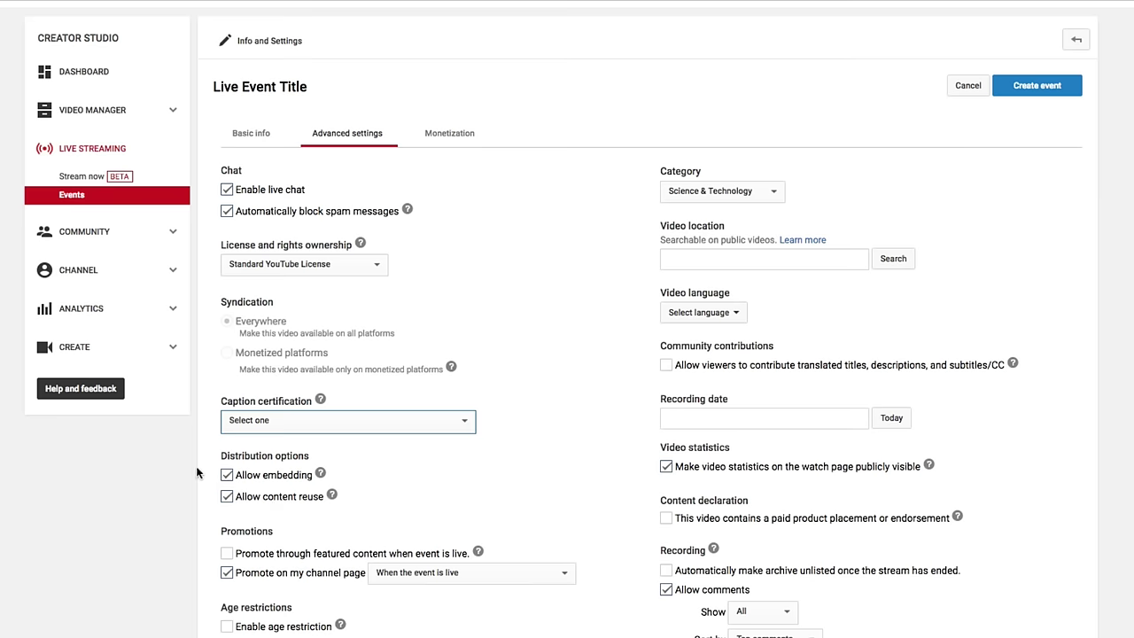
# Set the event's promotion on the channel page to 12 hours before the scheduled start time.
pyautogui.scroll(-3, 309, 576)
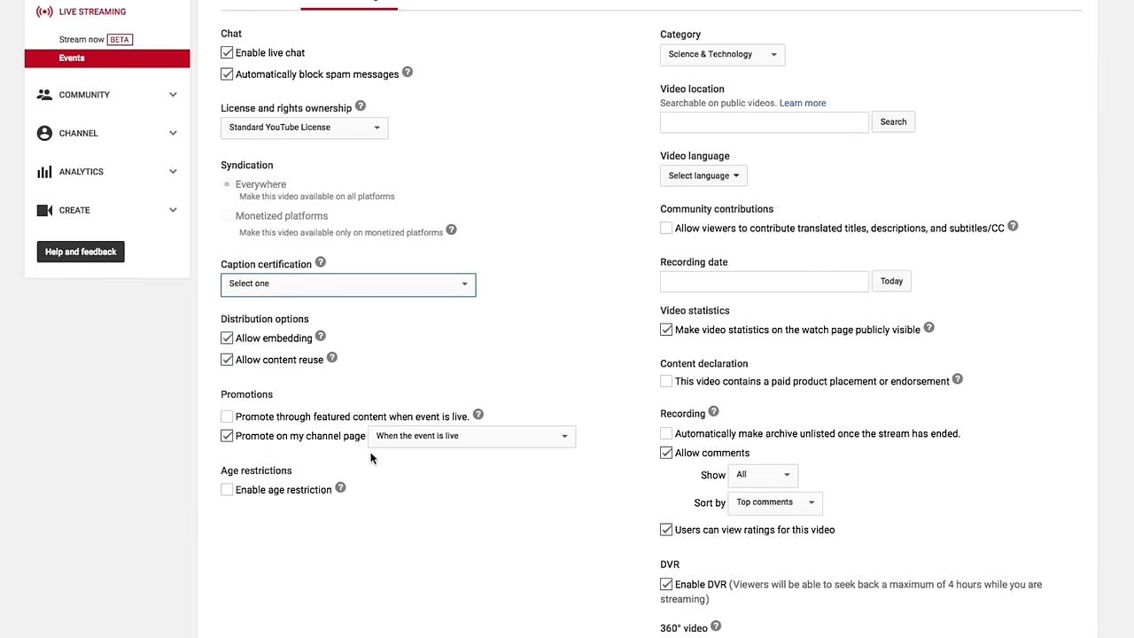
pyautogui.click(416, 436)
pyautogui.click(429, 438)
pyautogui.click(431, 437)
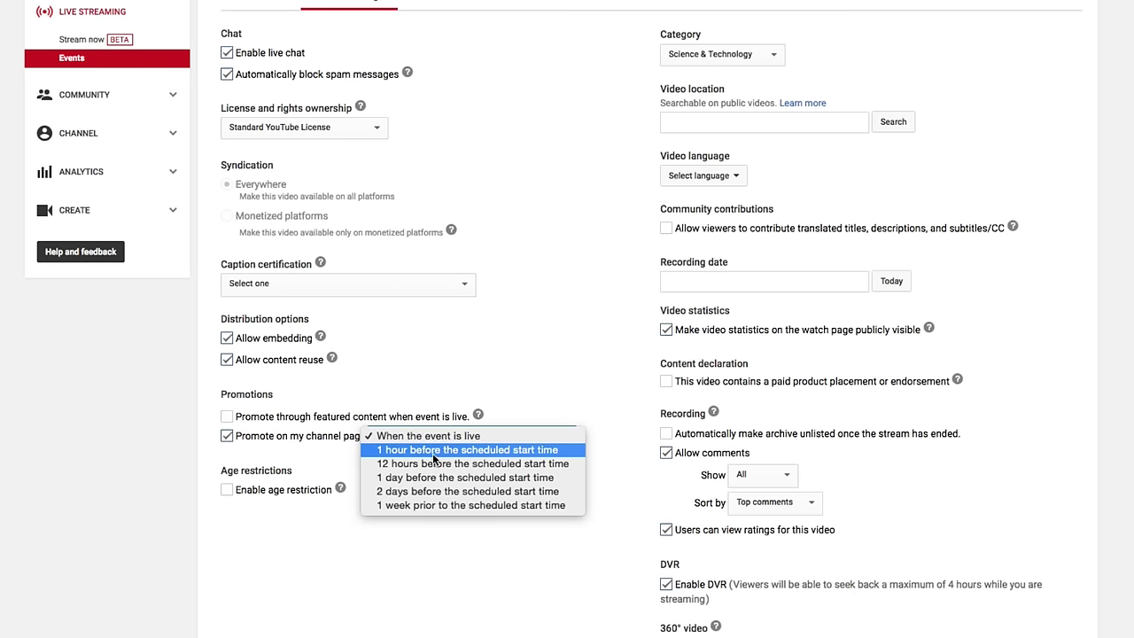
pyautogui.click(432, 463)
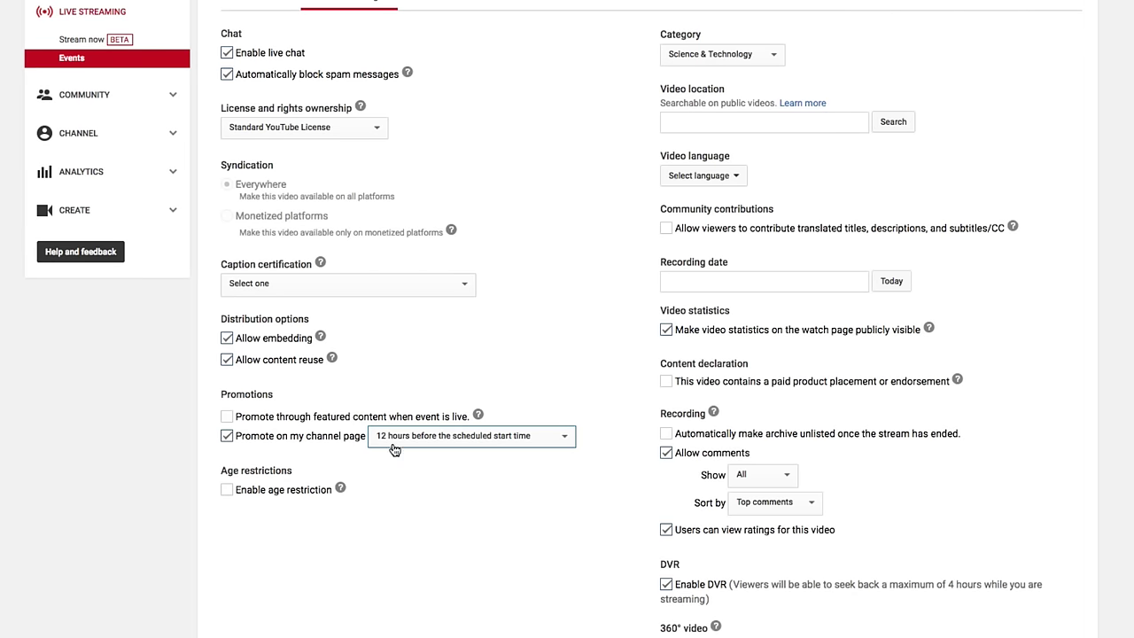
pyautogui.click(396, 437)
pyautogui.click(395, 437)
pyautogui.click(395, 436)
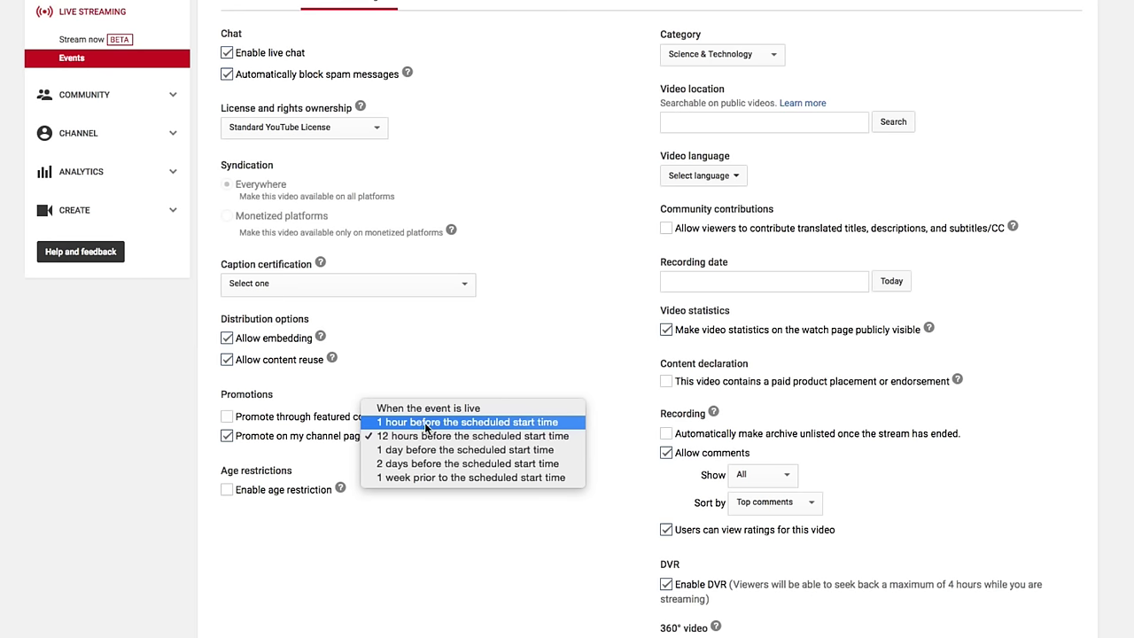
pyautogui.click(410, 503)
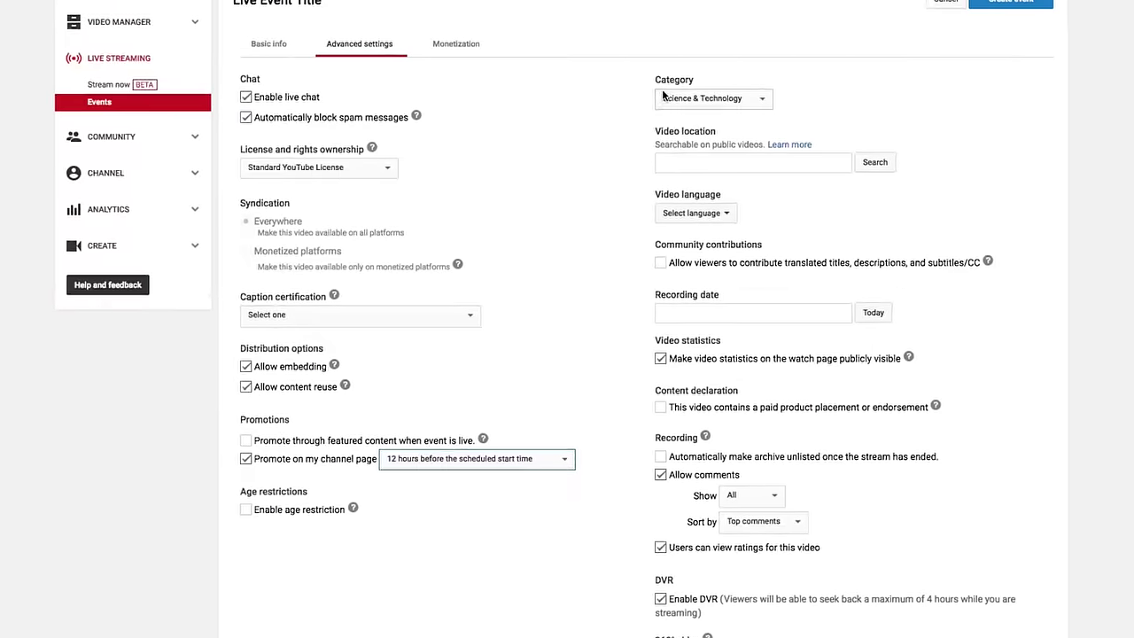
# Examine the category choices and the remaining advanced settings, including recording, comments, DVR, stream optimizations and added delay.
pyautogui.click(659, 132)
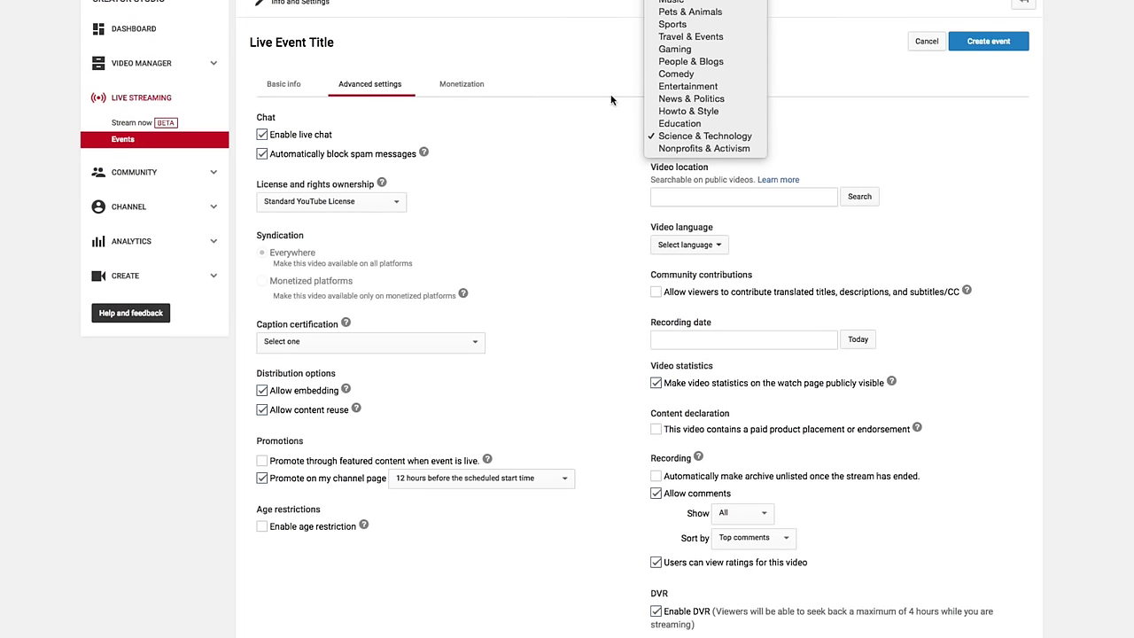
pyautogui.click(589, 176)
pyautogui.scroll(-1, 588, 324)
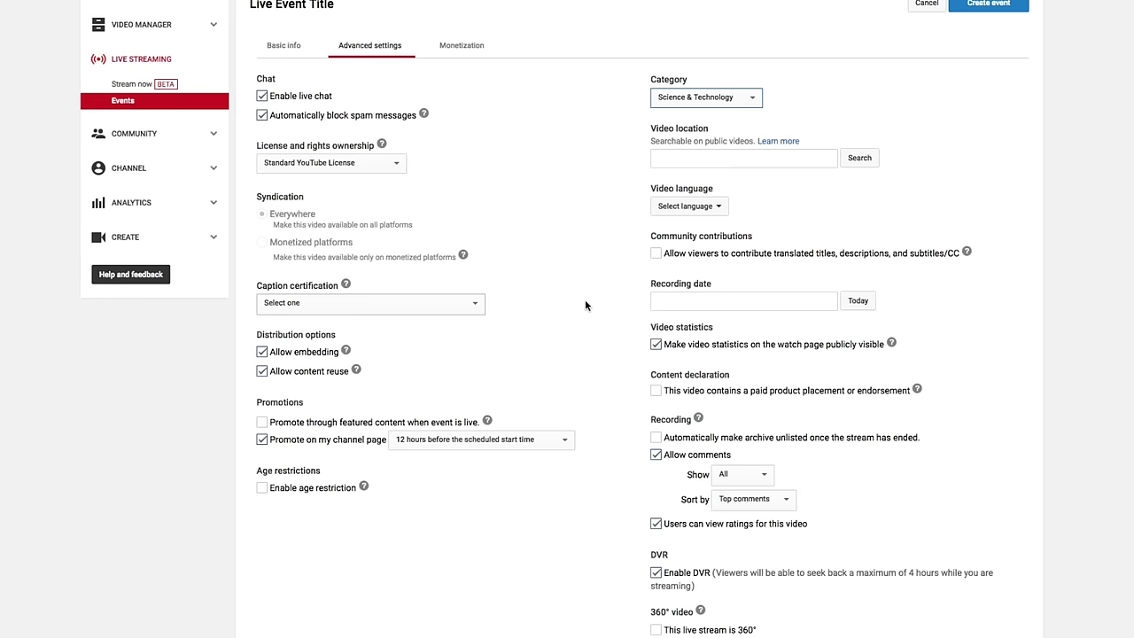
pyautogui.scroll(-2, 584, 297)
pyautogui.scroll(-3, 585, 288)
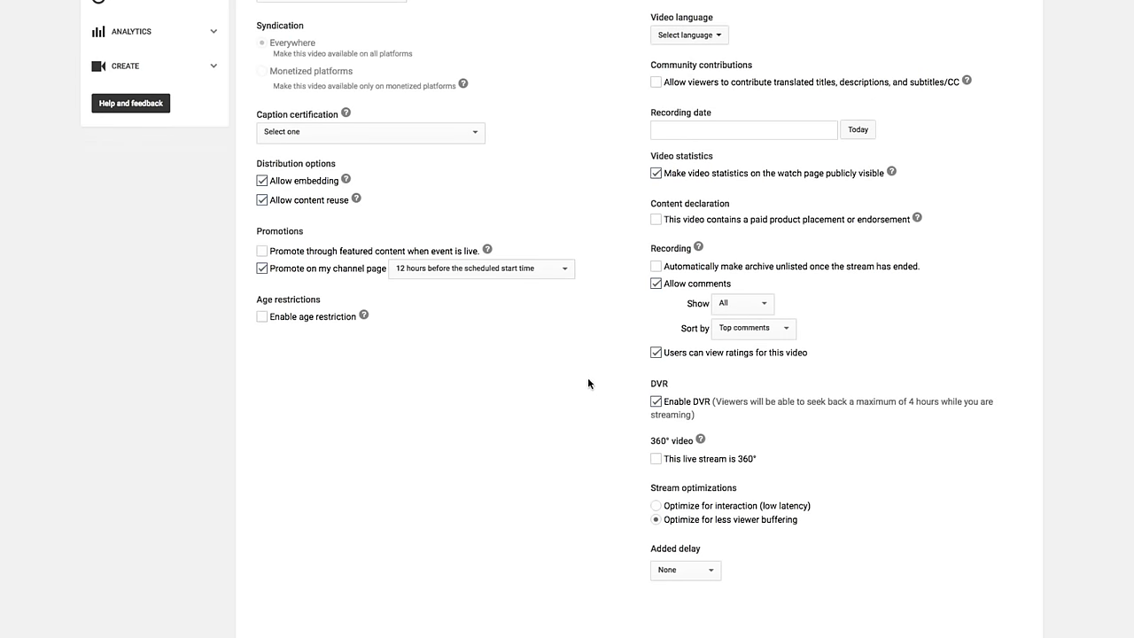
pyautogui.scroll(1, 580, 431)
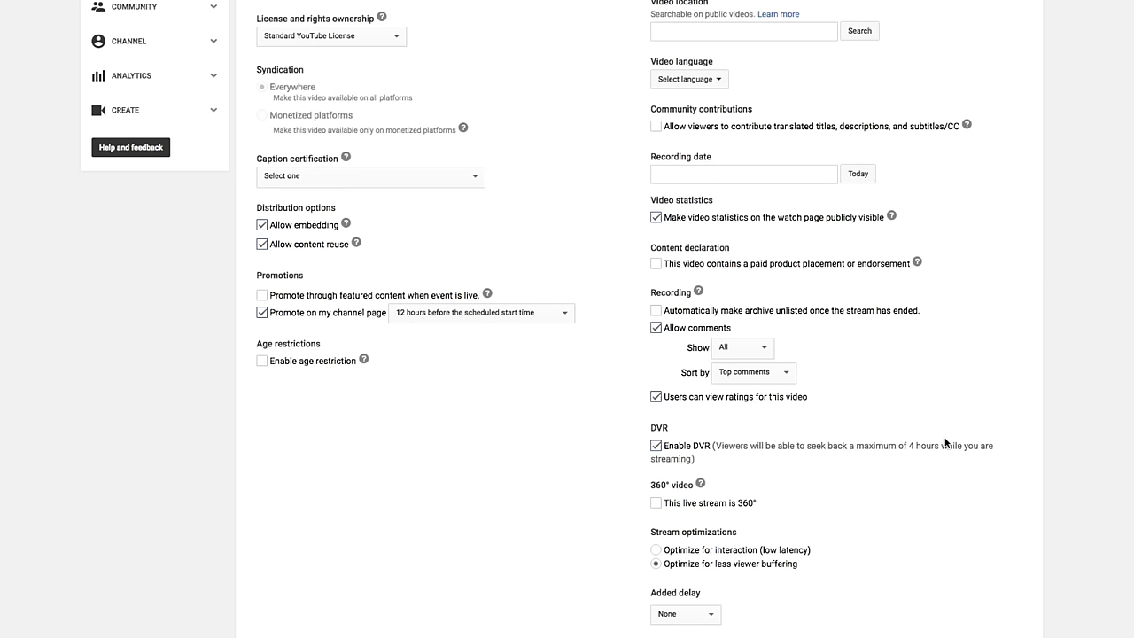
pyautogui.scroll(2, 535, 387)
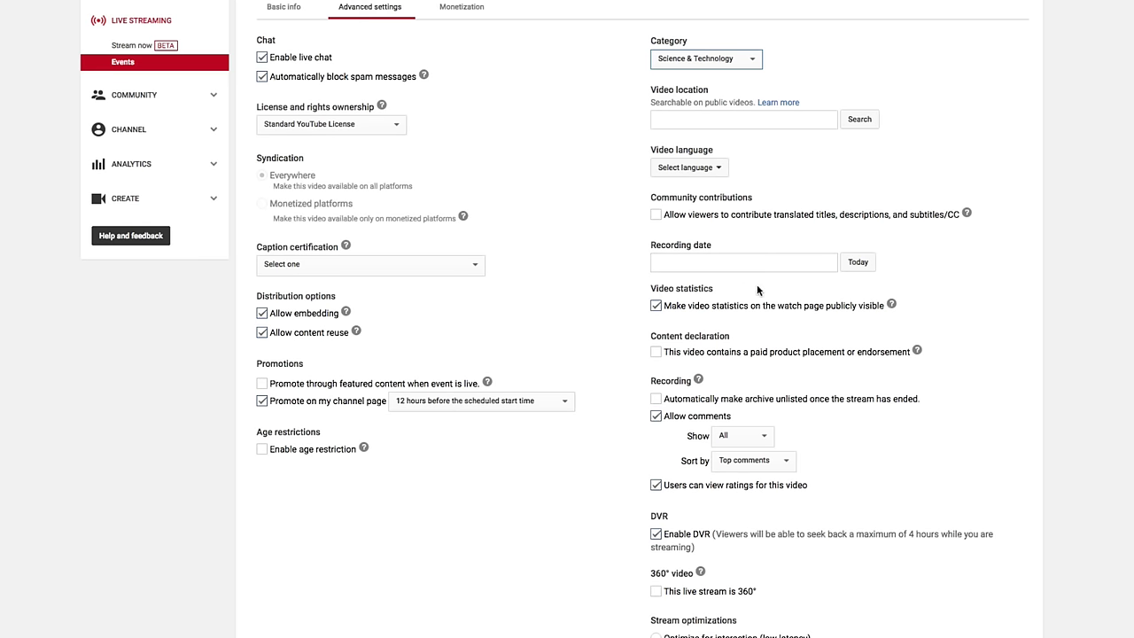
# Turn on monetization with ads for the live event.
pyautogui.scroll(1, 590, 377)
pyautogui.scroll(1, 589, 377)
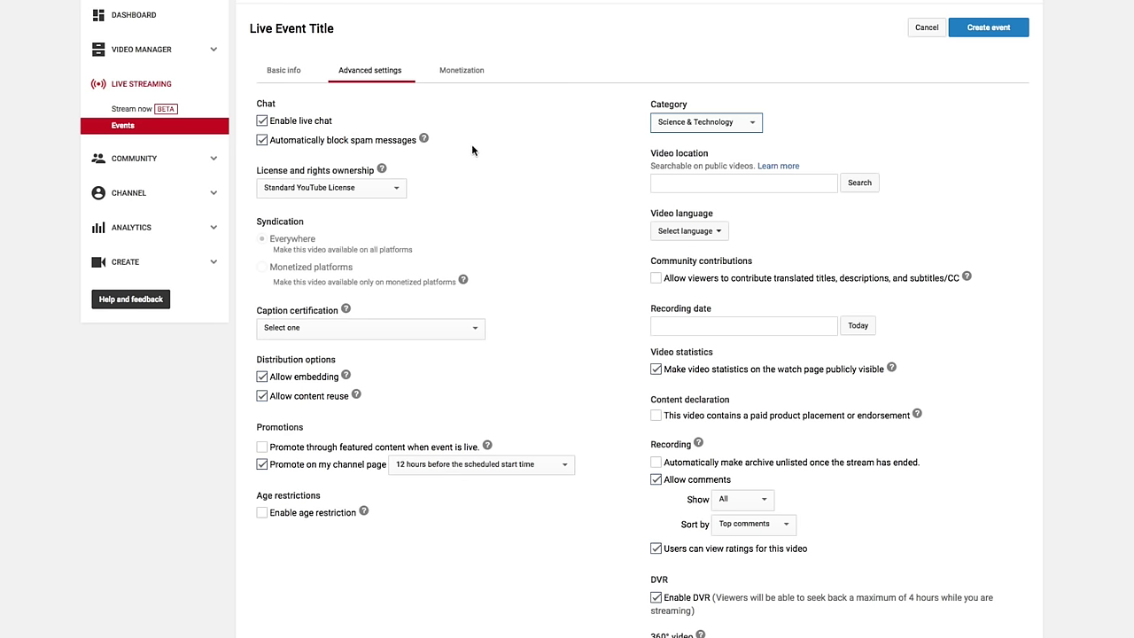
pyautogui.rightClick(472, 114)
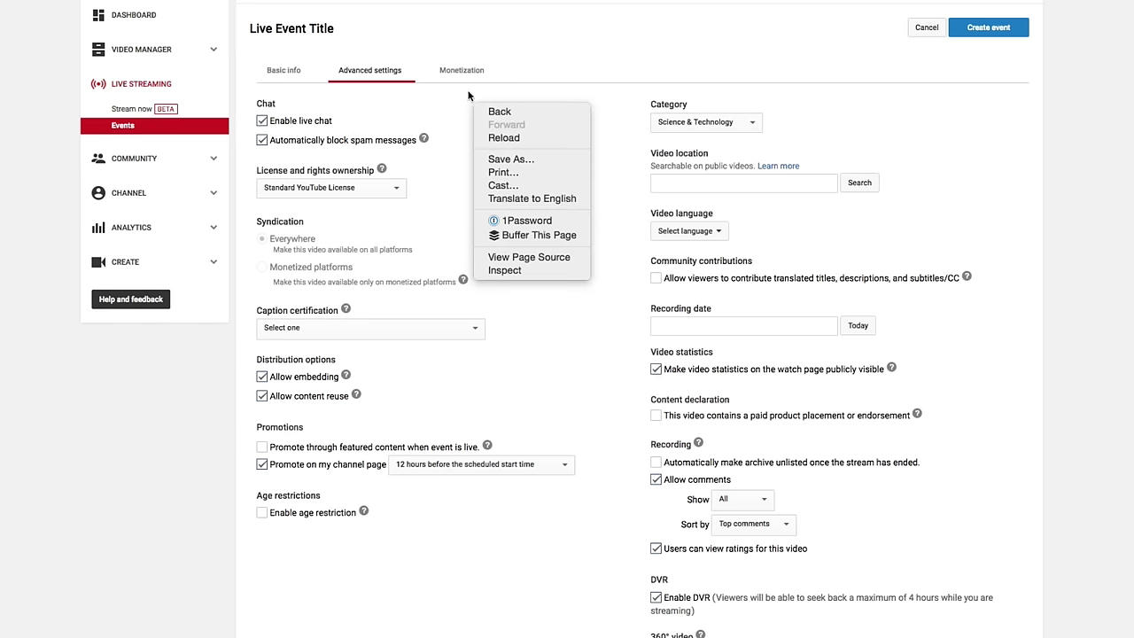
pyautogui.click(462, 70)
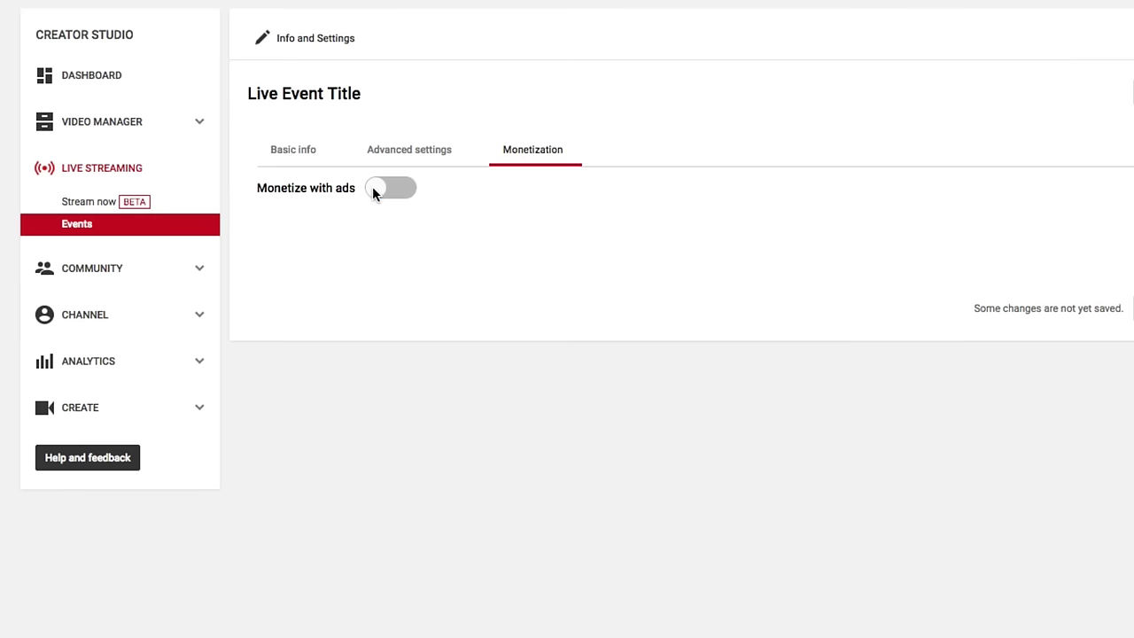
pyautogui.click(373, 190)
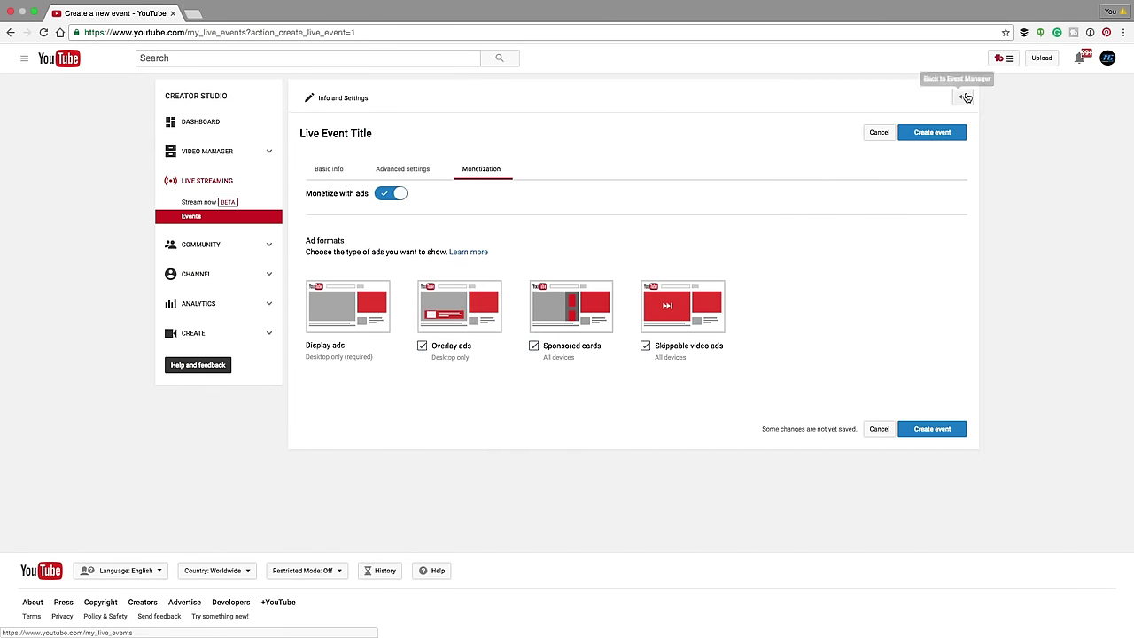
# Stay on the unsaved event instead of leaving for the event manager, and return to its basic info.
pyautogui.click(963, 99)
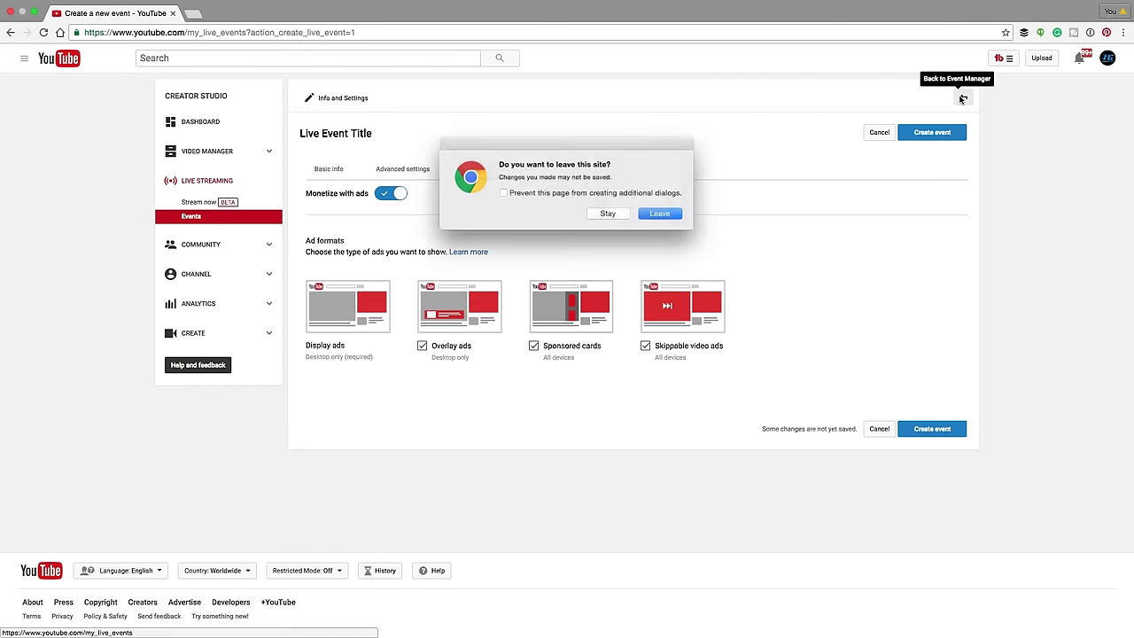
pyautogui.click(588, 214)
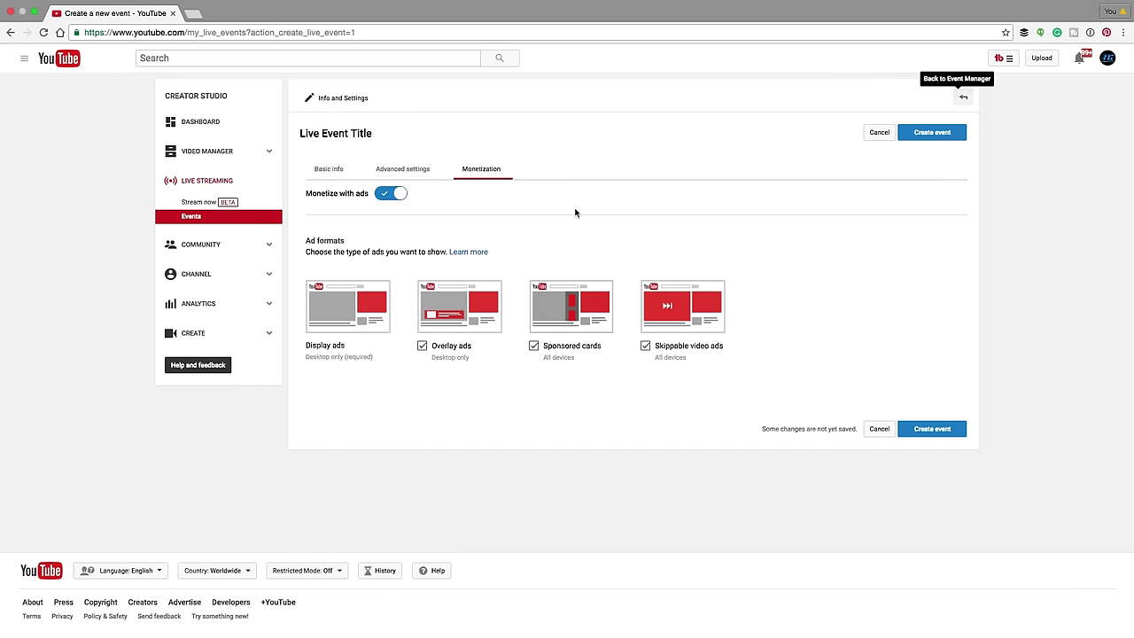
pyautogui.click(312, 173)
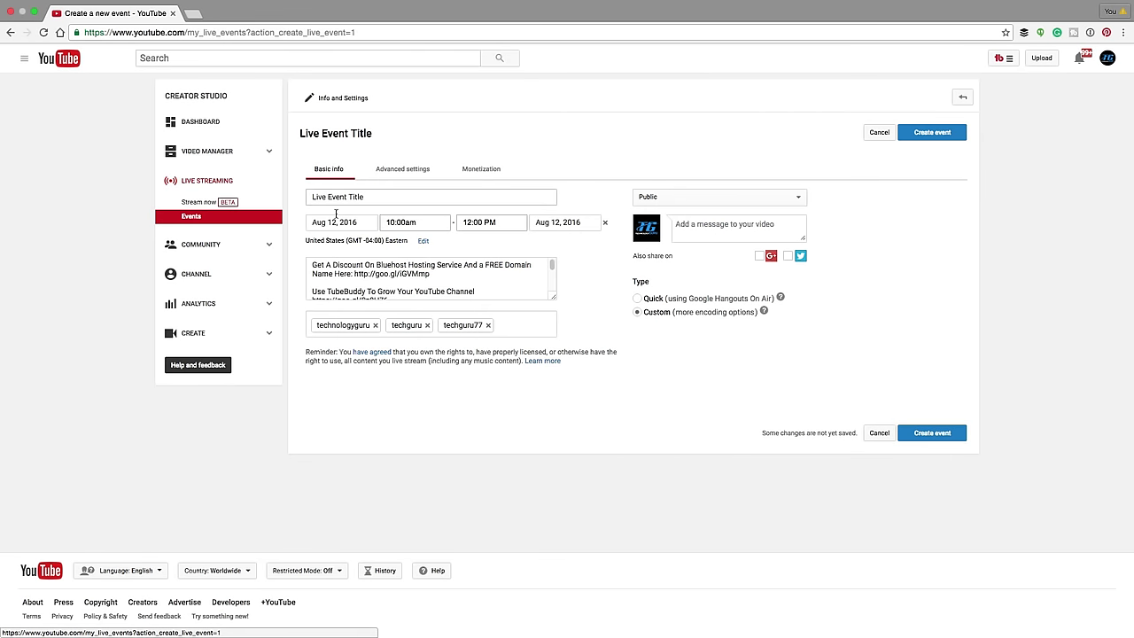